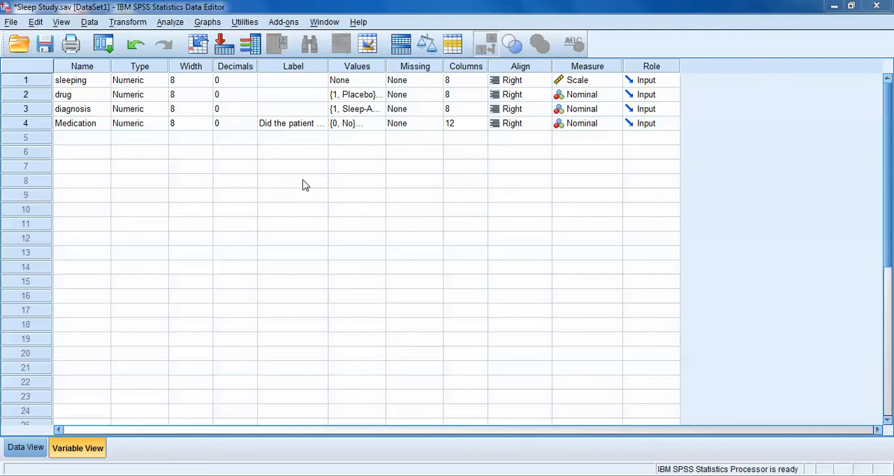
Step: Review the sleeping and drug variables and inspect the value labels defined for drug
{"action": "left_click", "coordinate": [30, 81]}
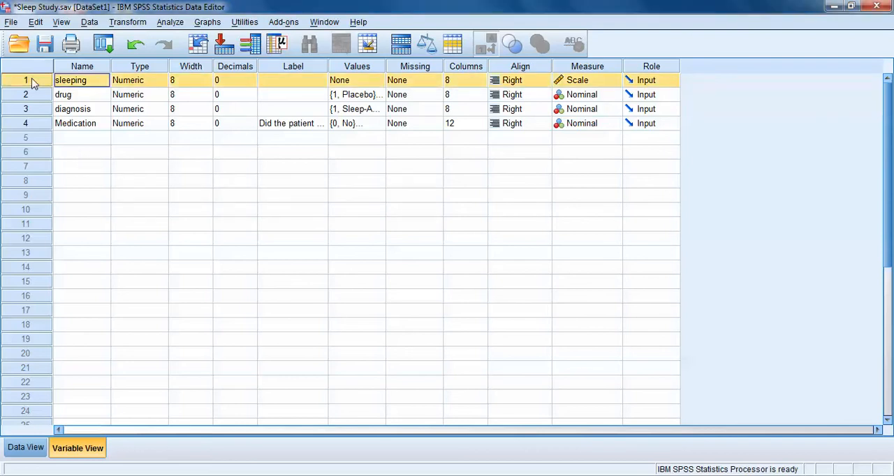
{"action": "left_click", "coordinate": [34, 94], "text": "shift"}
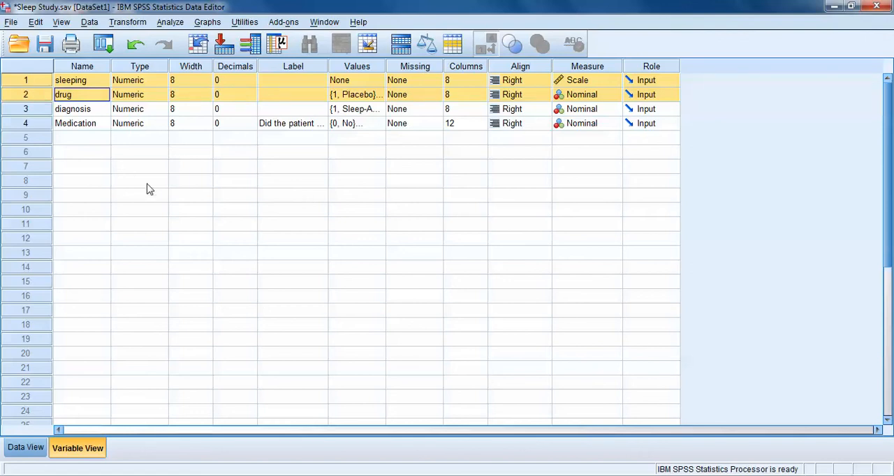
{"action": "left_click", "coordinate": [147, 187]}
{"action": "left_click", "coordinate": [45, 83]}
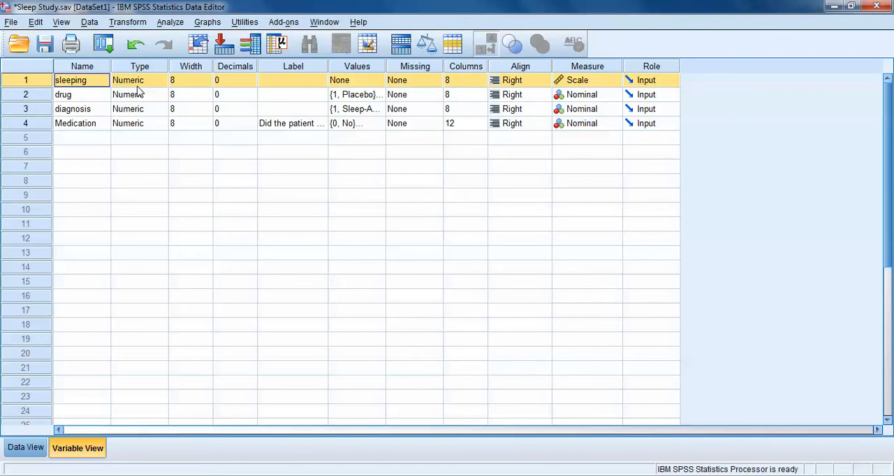
{"action": "left_click", "coordinate": [28, 95]}
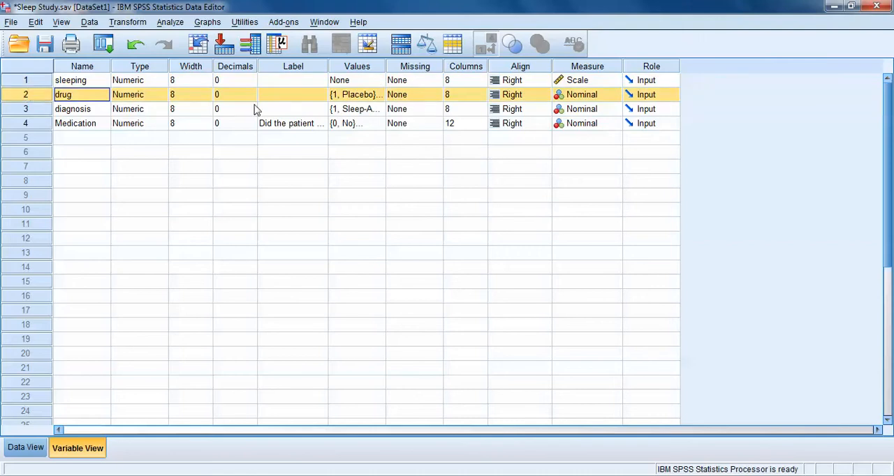
{"action": "double_click", "coordinate": [378, 100]}
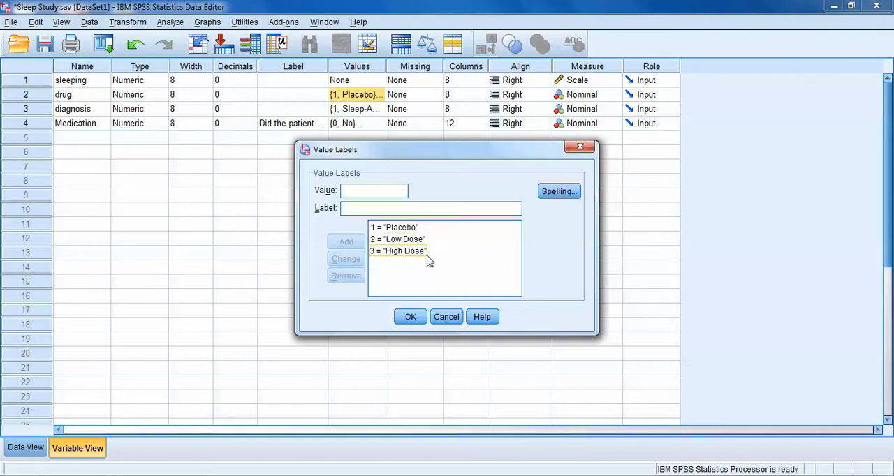
{"action": "left_click", "coordinate": [446, 317]}
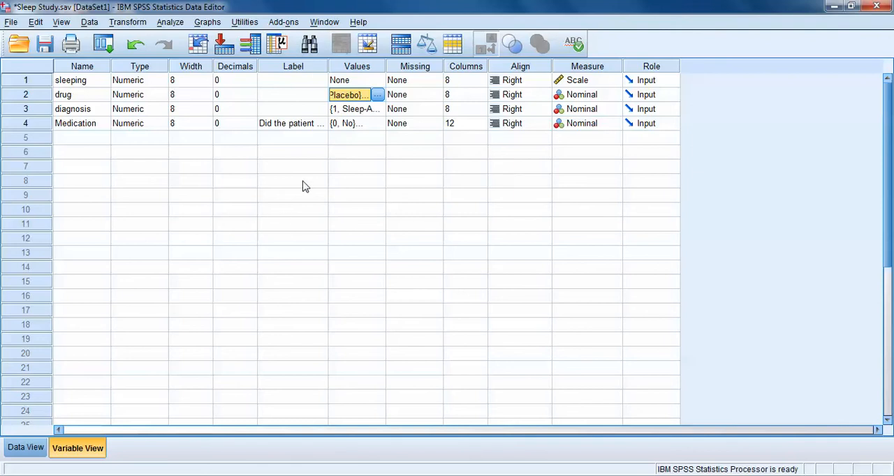
Step: Set up a One-Way ANOVA with sleeping as the dependent variable and drug as the factor
{"action": "left_click", "coordinate": [170, 23]}
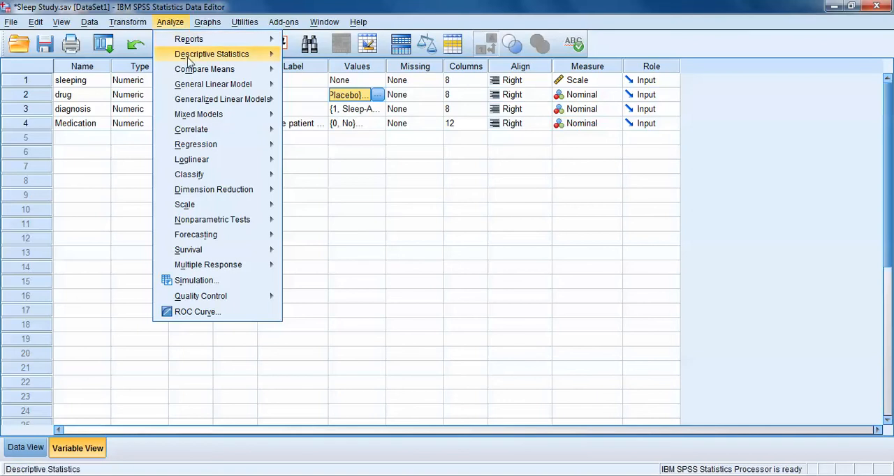
{"action": "mouse_move", "coordinate": [202, 74]}
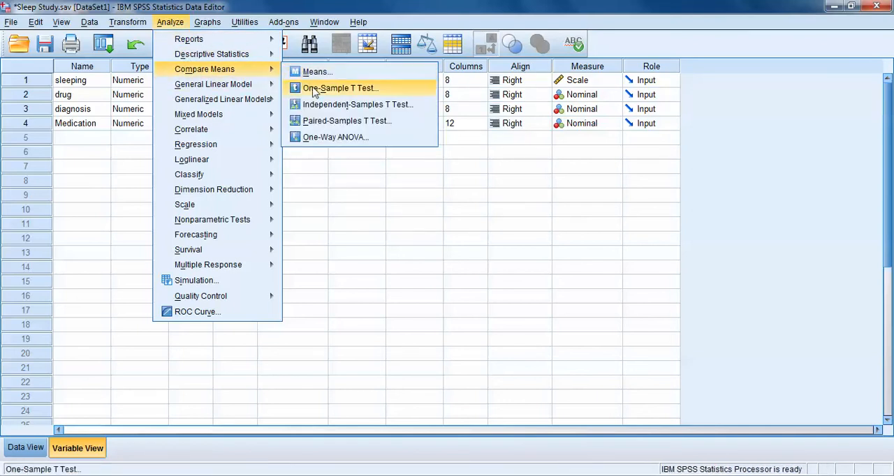
{"action": "left_click", "coordinate": [343, 142]}
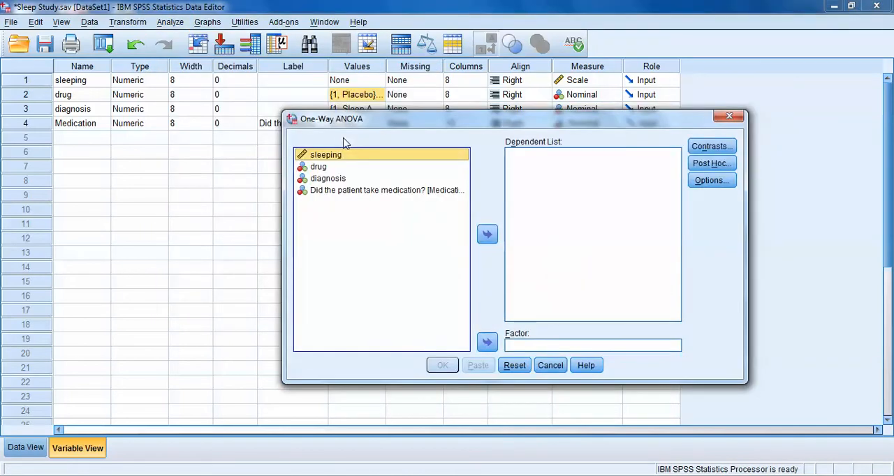
{"action": "left_click_drag", "start_coordinate": [498, 124], "coordinate": [438, 116]}
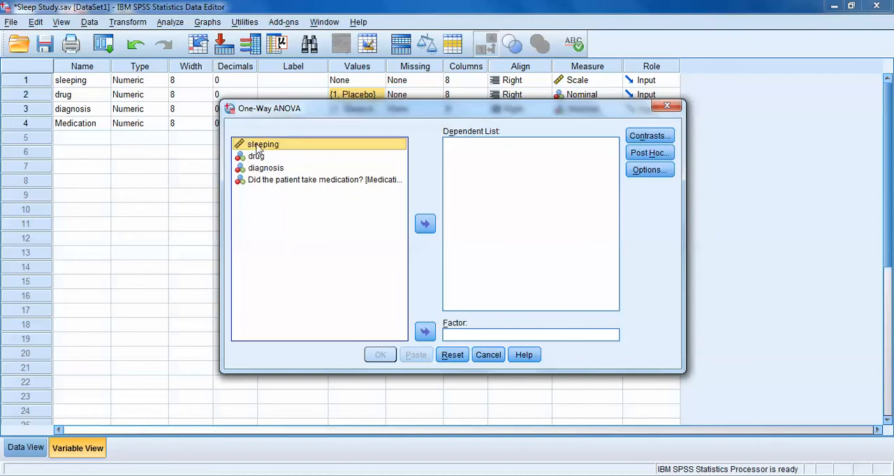
{"action": "left_click", "coordinate": [426, 224]}
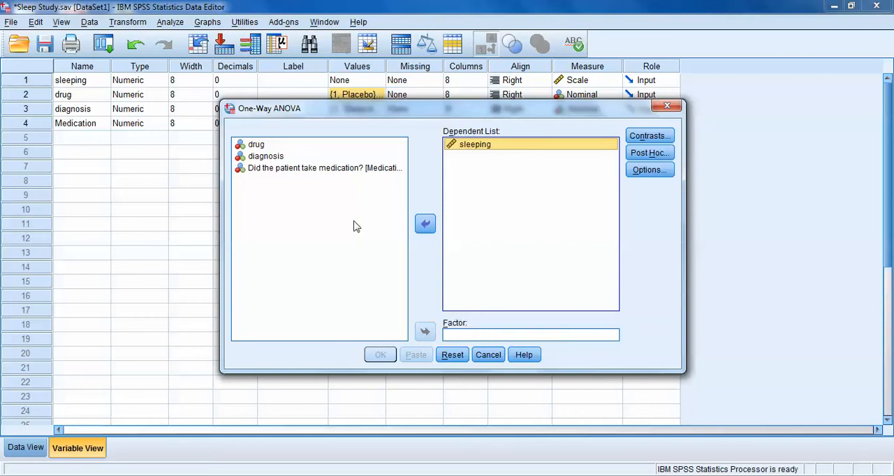
{"action": "left_click", "coordinate": [256, 145]}
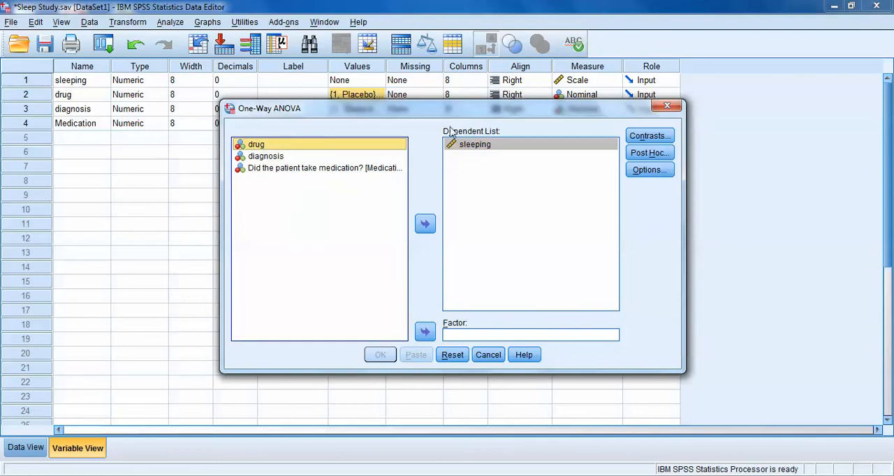
{"action": "left_click", "coordinate": [426, 332]}
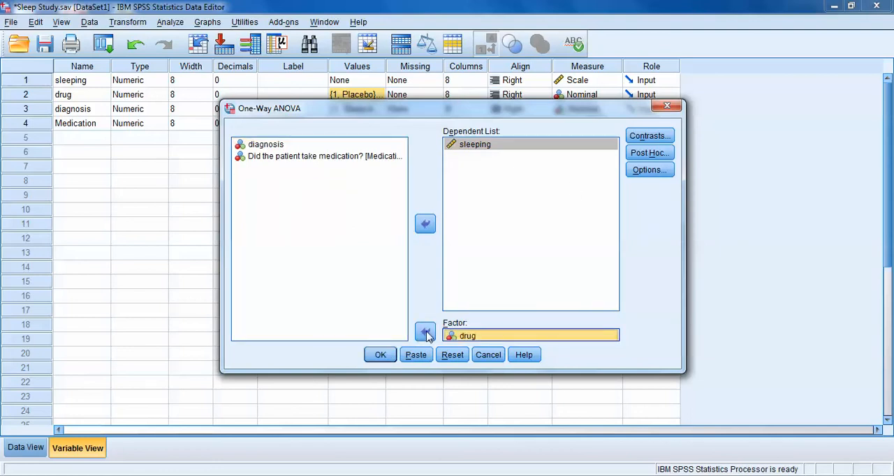
Step: Include descriptive statistics in the One-Way ANOVA and run the analysis
{"action": "left_click", "coordinate": [652, 172]}
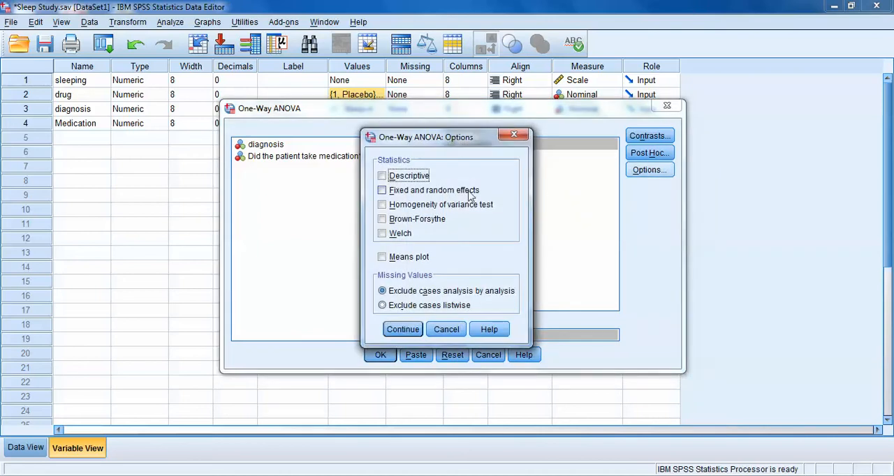
{"action": "left_click", "coordinate": [412, 179]}
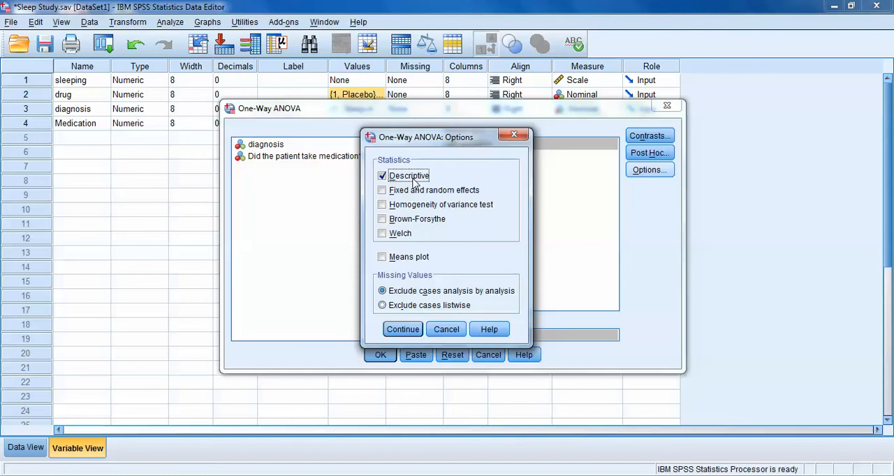
{"action": "left_click", "coordinate": [407, 332]}
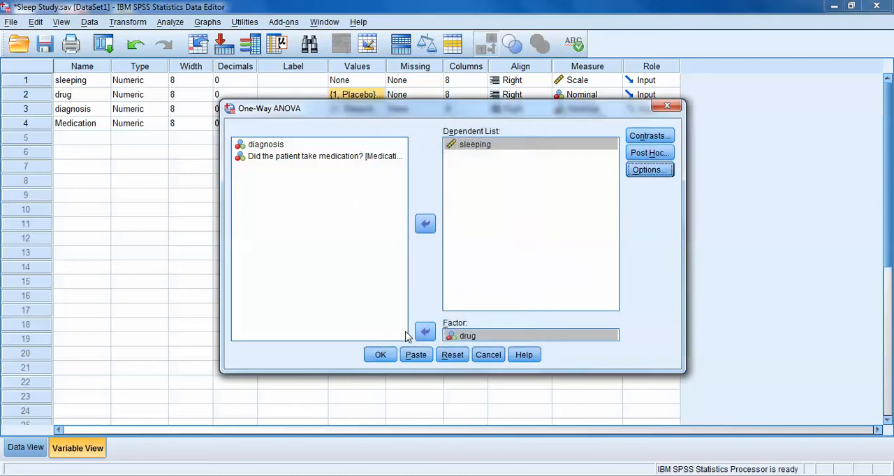
{"action": "left_click", "coordinate": [381, 356]}
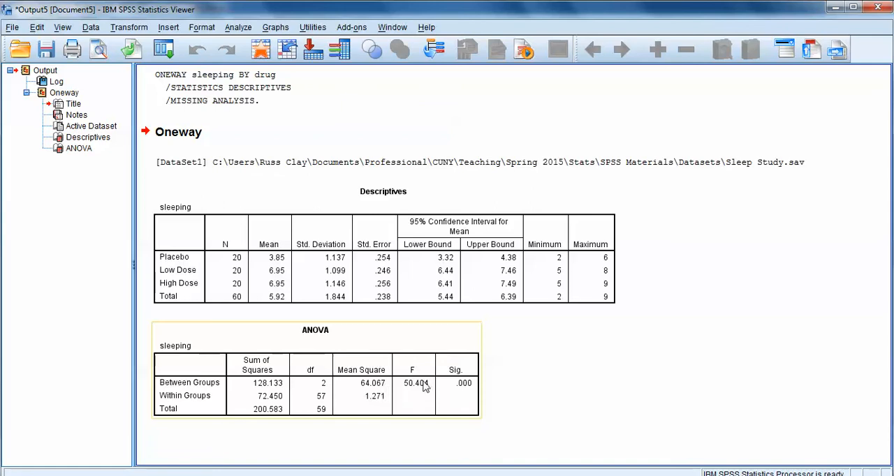
Step: Examine the F and significance values for the between-groups effect in the ANOVA output table
{"action": "left_click", "coordinate": [673, 447]}
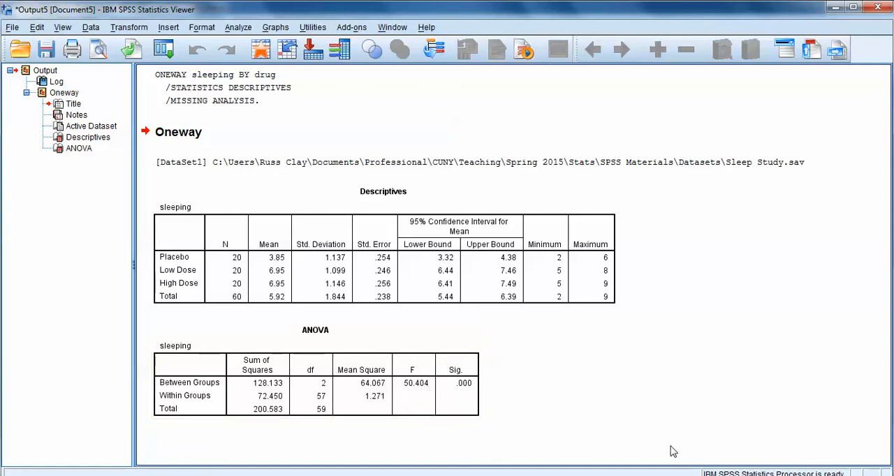
{"action": "left_click", "coordinate": [475, 381]}
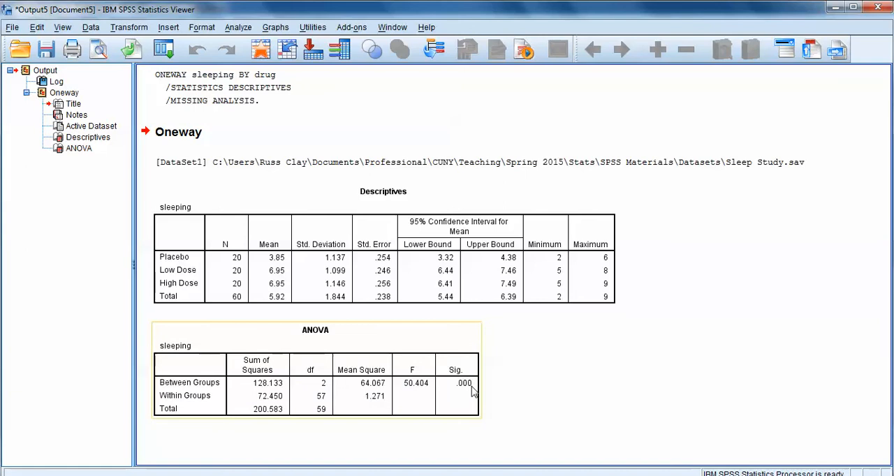
{"action": "left_click", "coordinate": [554, 393]}
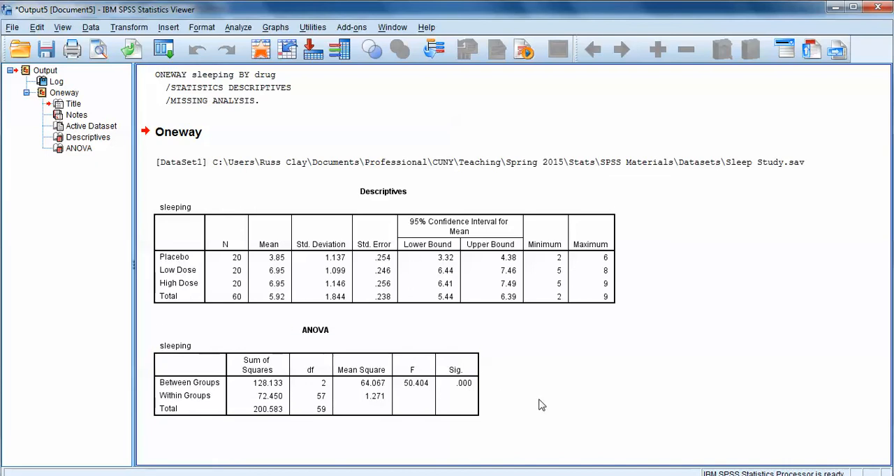
{"action": "left_click", "coordinate": [458, 394]}
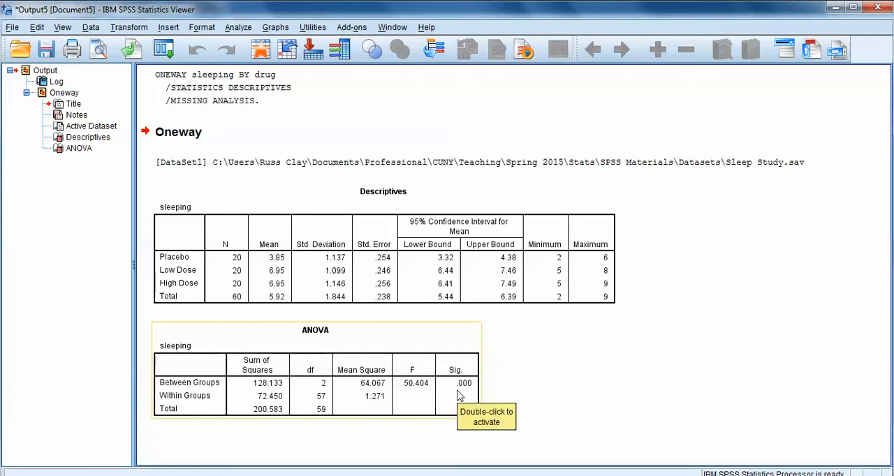
{"action": "left_click", "coordinate": [616, 398]}
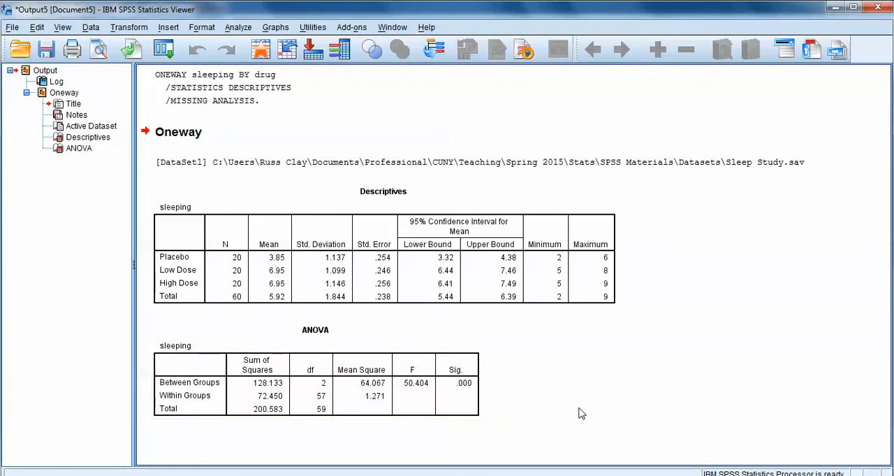
{"action": "left_click", "coordinate": [472, 401]}
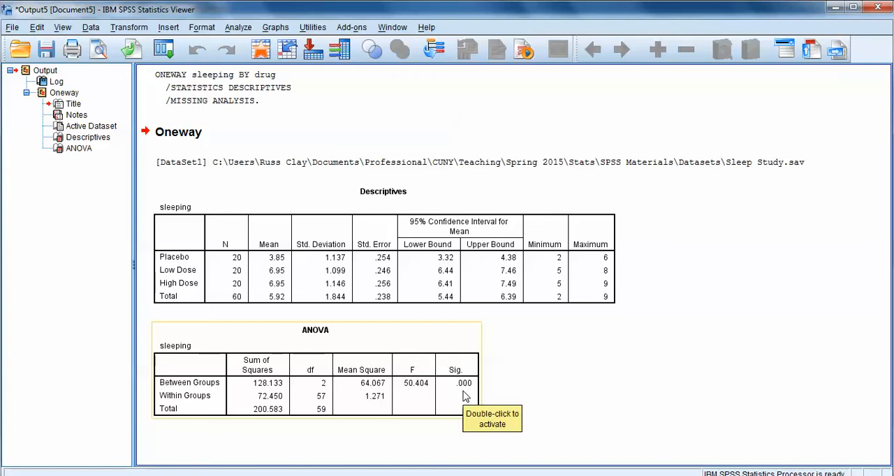
{"action": "left_click", "coordinate": [593, 398]}
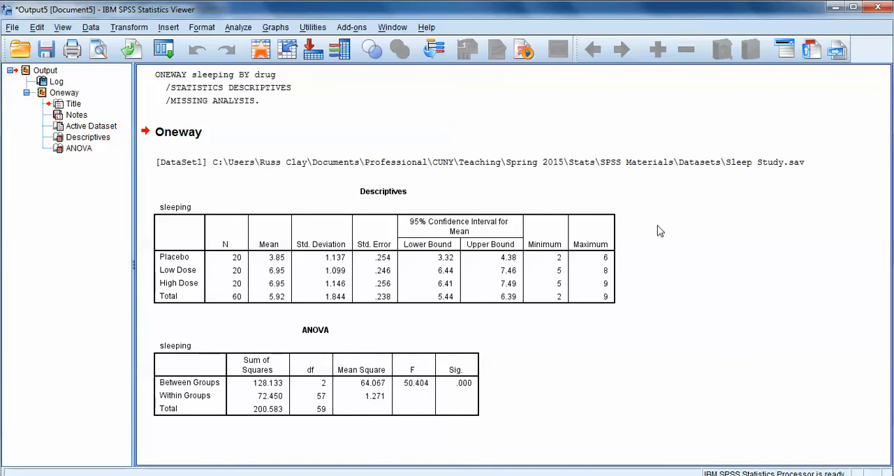
Step: Rerun the One-Way ANOVA of sleeping by drug with the Tukey post hoc test at the 0.05 significance level
{"action": "left_click", "coordinate": [239, 27]}
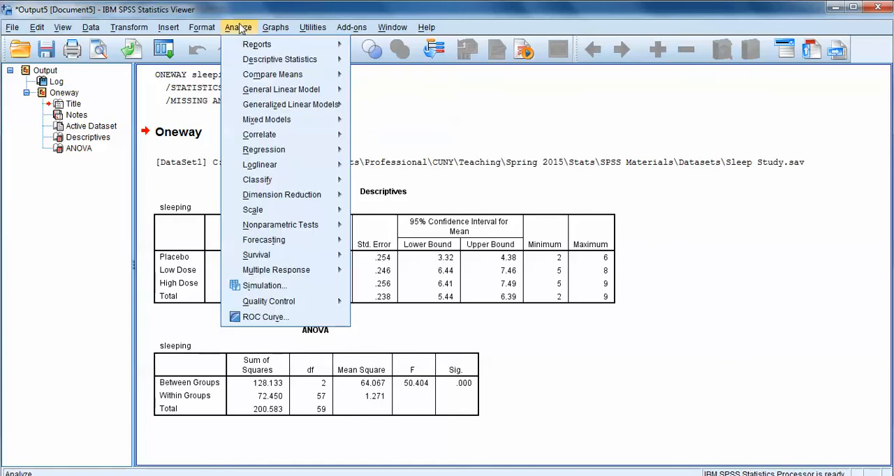
{"action": "mouse_move", "coordinate": [274, 75]}
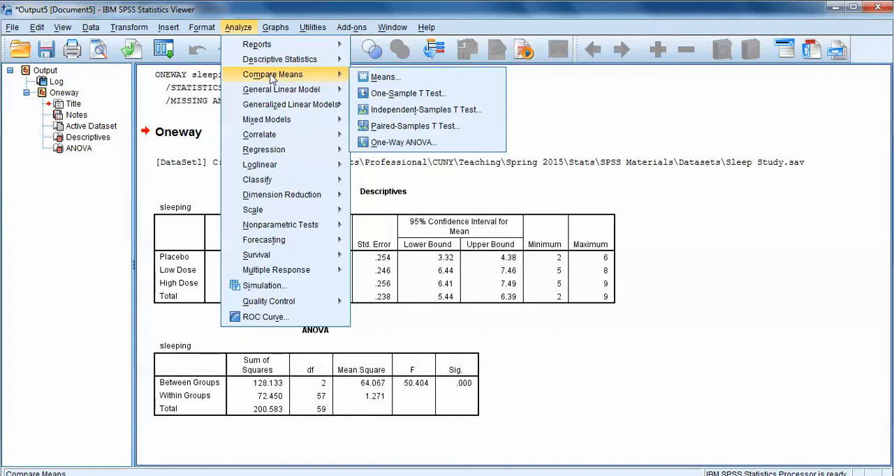
{"action": "left_click", "coordinate": [423, 147]}
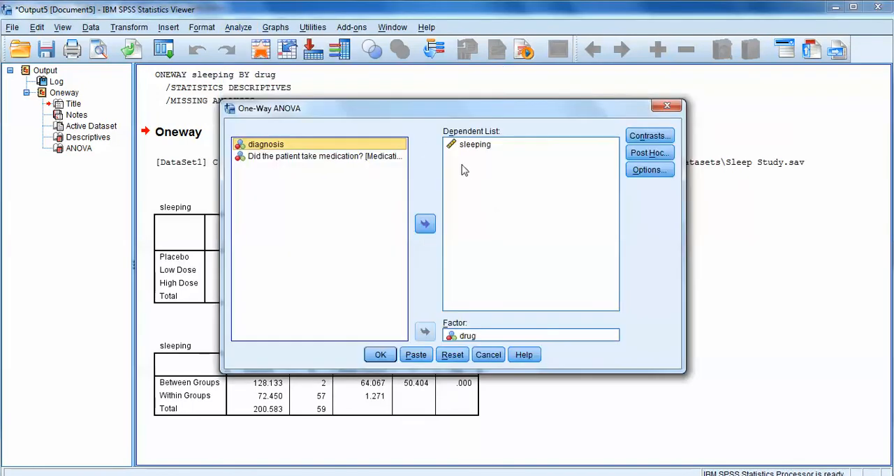
{"action": "left_click", "coordinate": [650, 153]}
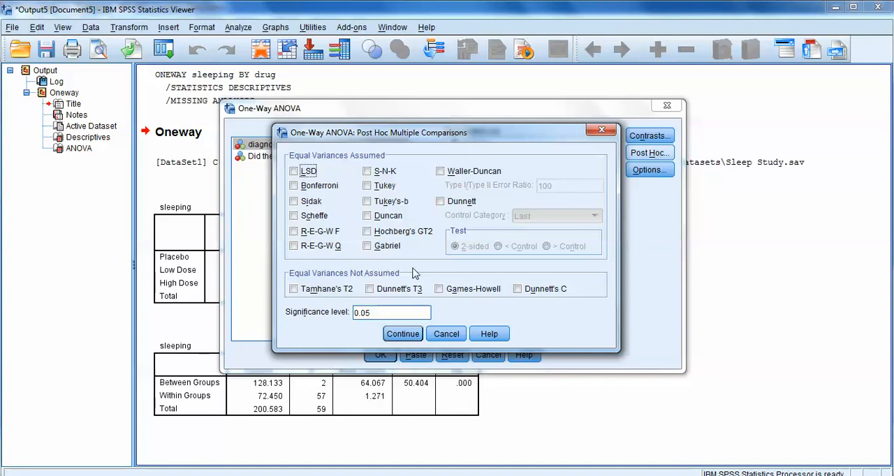
{"action": "left_click", "coordinate": [370, 190]}
{"action": "left_click", "coordinate": [376, 316]}
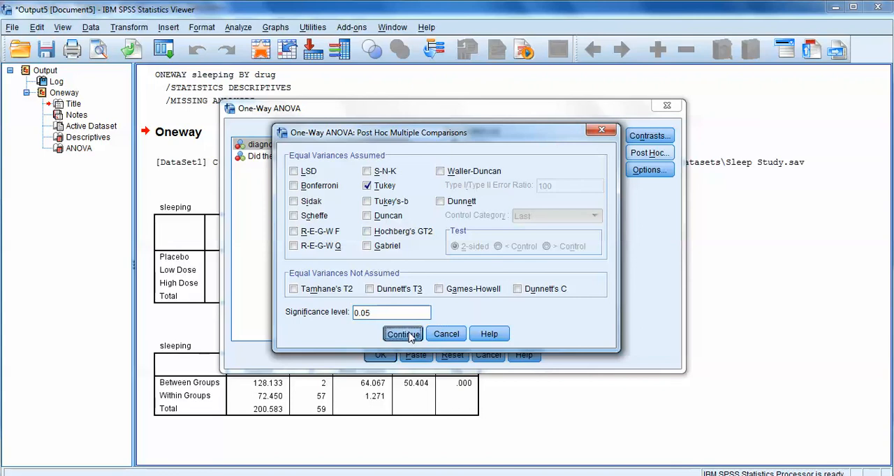
{"action": "left_click", "coordinate": [403, 334]}
{"action": "left_click", "coordinate": [380, 355]}
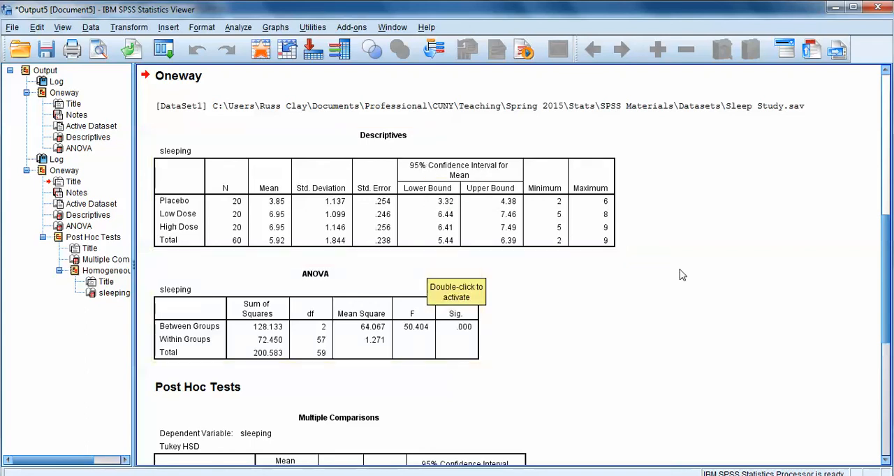
Step: Examine the Tukey multiple comparisons and homogeneous subsets, comparing them with the group means in the Descriptives table
{"action": "scroll", "coordinate": [685, 274], "scroll_direction": "down", "scroll_amount": 5}
{"action": "scroll", "coordinate": [752, 209], "scroll_direction": "down", "scroll_amount": 3}
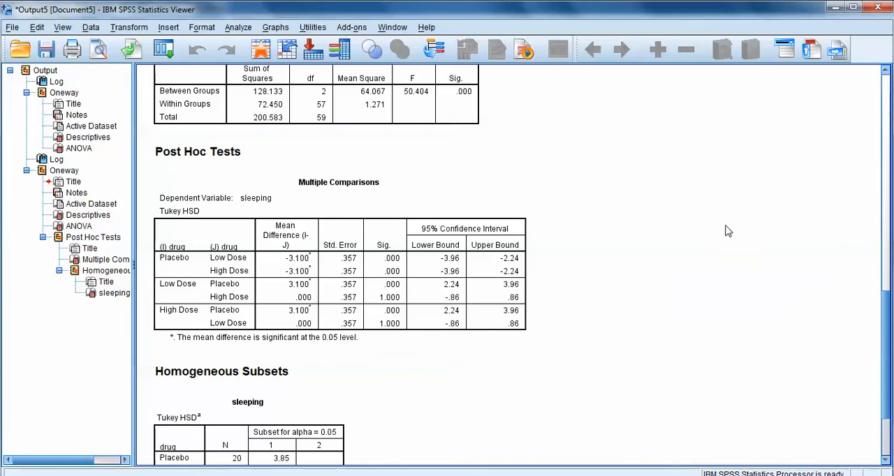
{"action": "scroll", "coordinate": [726, 232], "scroll_direction": "down", "scroll_amount": 3}
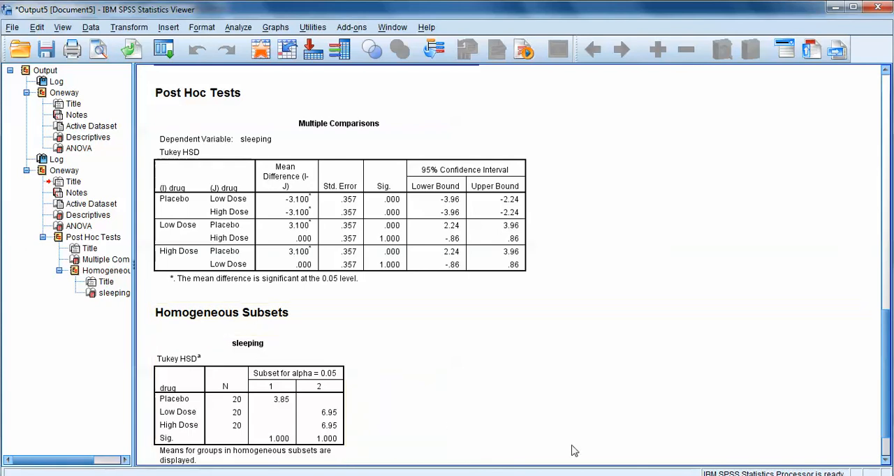
{"action": "scroll", "coordinate": [485, 375], "scroll_direction": "up", "scroll_amount": 1}
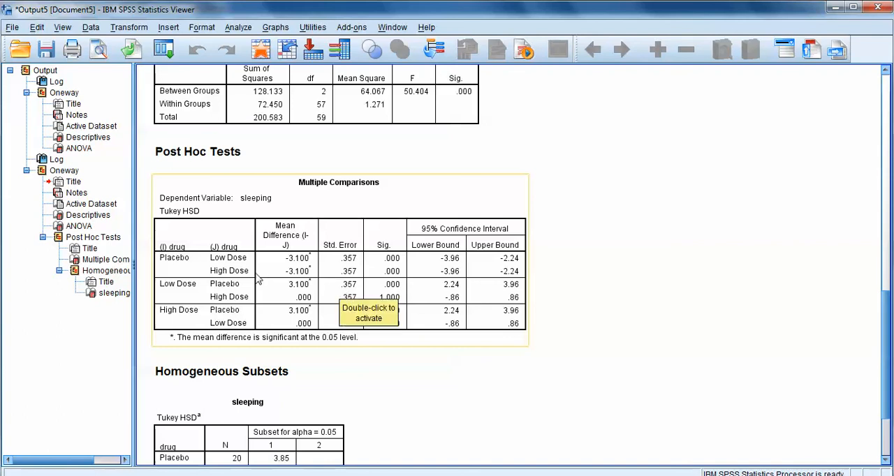
{"action": "scroll", "coordinate": [712, 322], "scroll_direction": "down", "scroll_amount": 3}
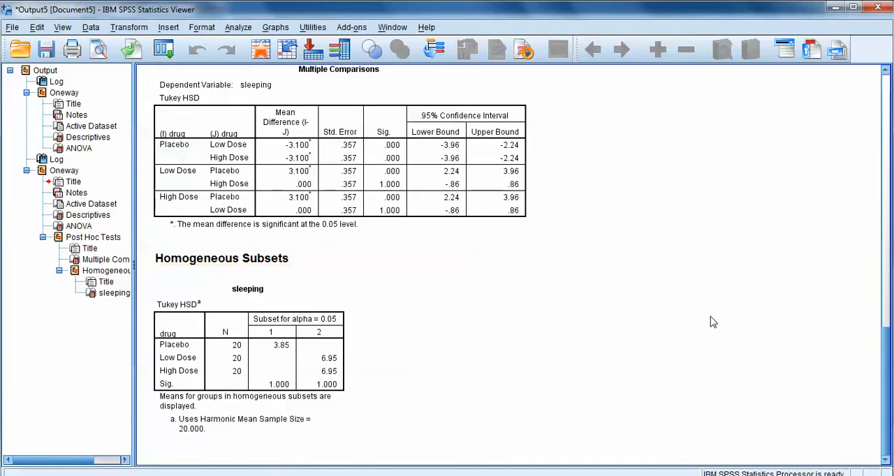
{"action": "scroll", "coordinate": [713, 323], "scroll_direction": "up", "scroll_amount": 3}
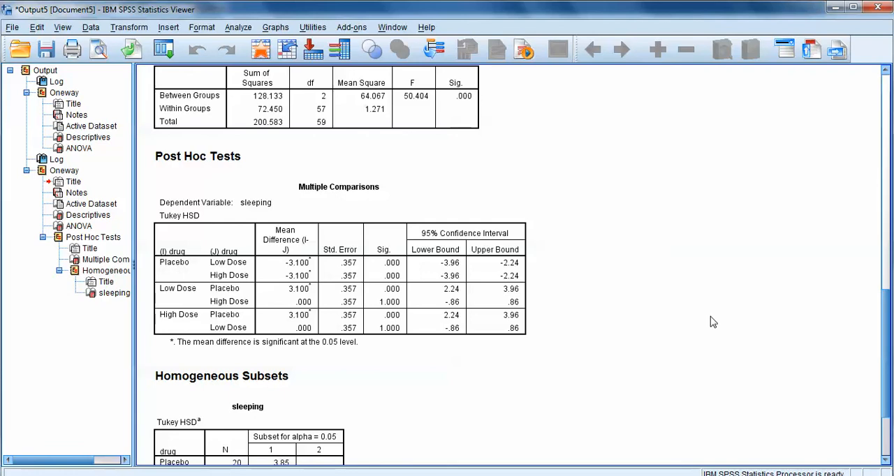
{"action": "scroll", "coordinate": [713, 323], "scroll_direction": "up", "scroll_amount": 3}
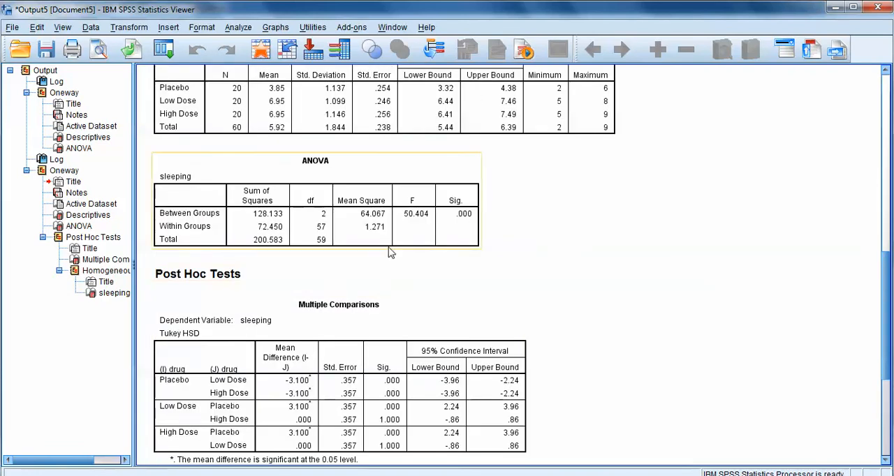
{"action": "scroll", "coordinate": [599, 262], "scroll_direction": "up", "scroll_amount": 2}
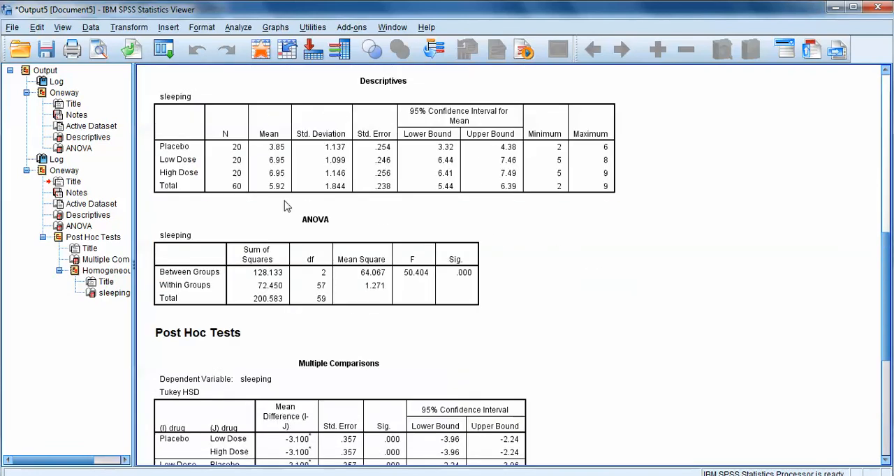
{"action": "scroll", "coordinate": [694, 250], "scroll_direction": "down", "scroll_amount": 2}
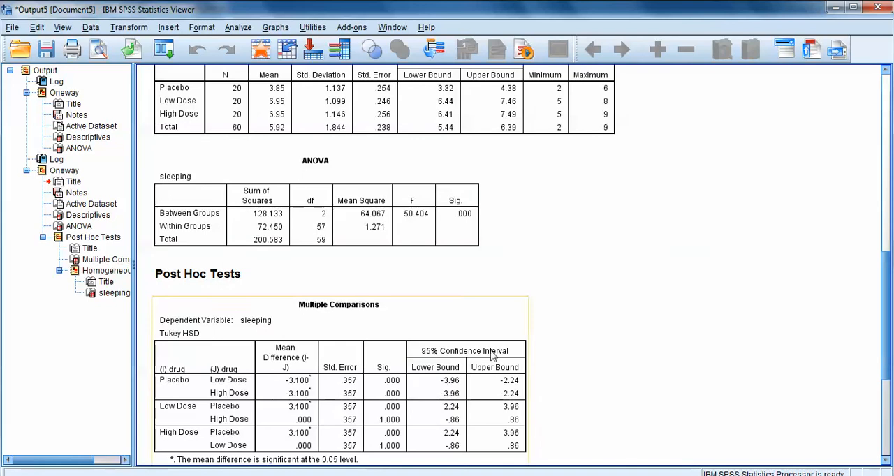